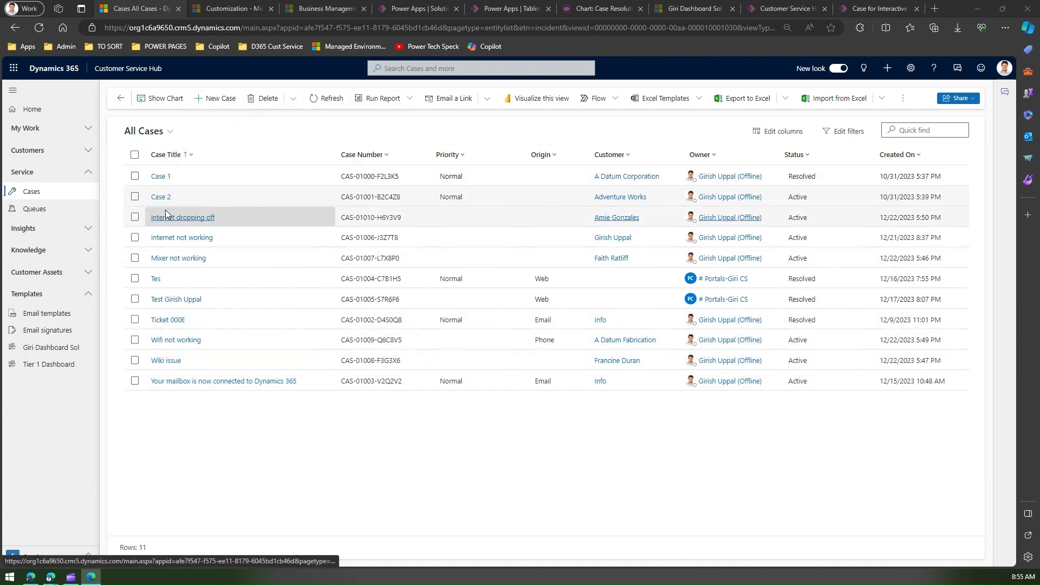
Open the Internet not working case and expand its Related record-types dropdown.
{"action": "left_click", "coordinate": [166, 238]}
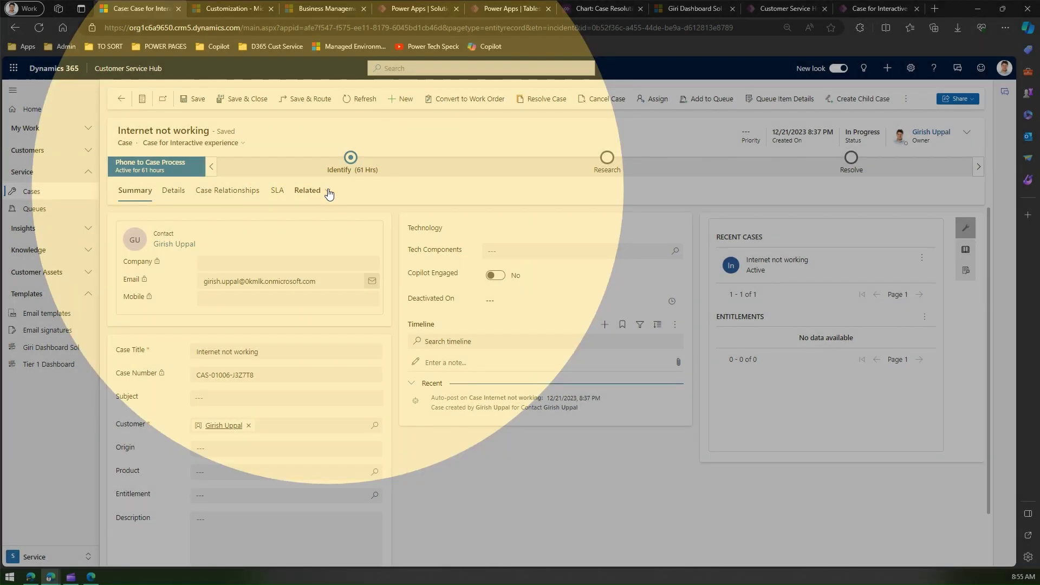
{"action": "left_click", "coordinate": [328, 190]}
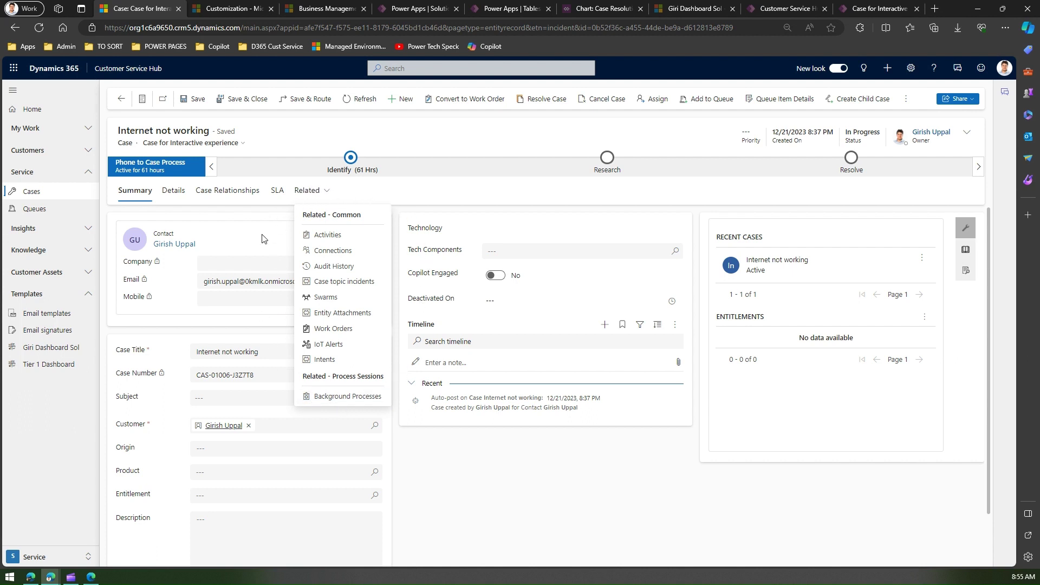
Open the case's Connections, Activities, Intents and Work Orders related tabs in turn.
{"action": "left_click", "coordinate": [342, 253]}
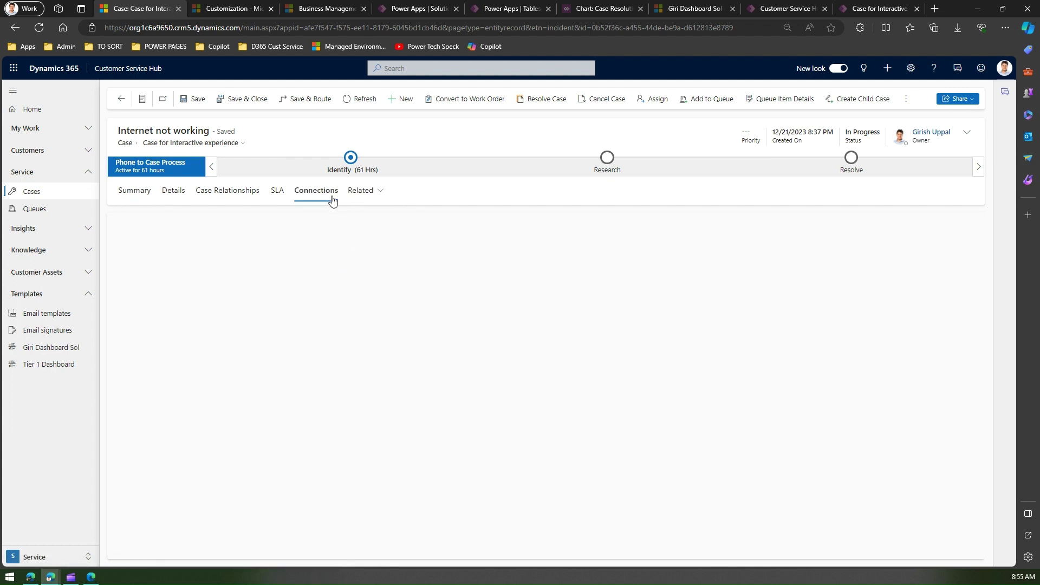
{"action": "left_click", "coordinate": [379, 195]}
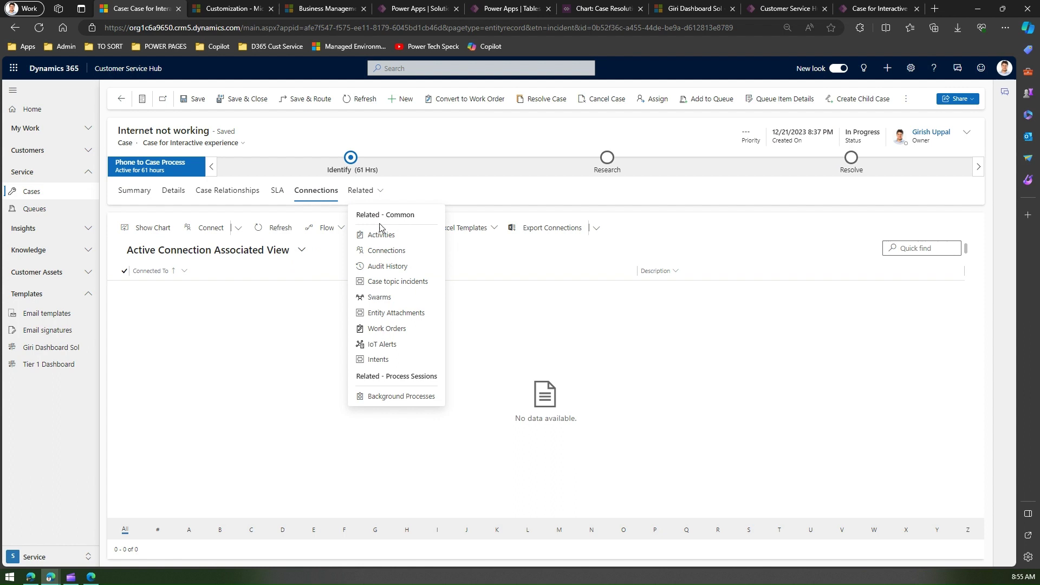
{"action": "left_click", "coordinate": [373, 232]}
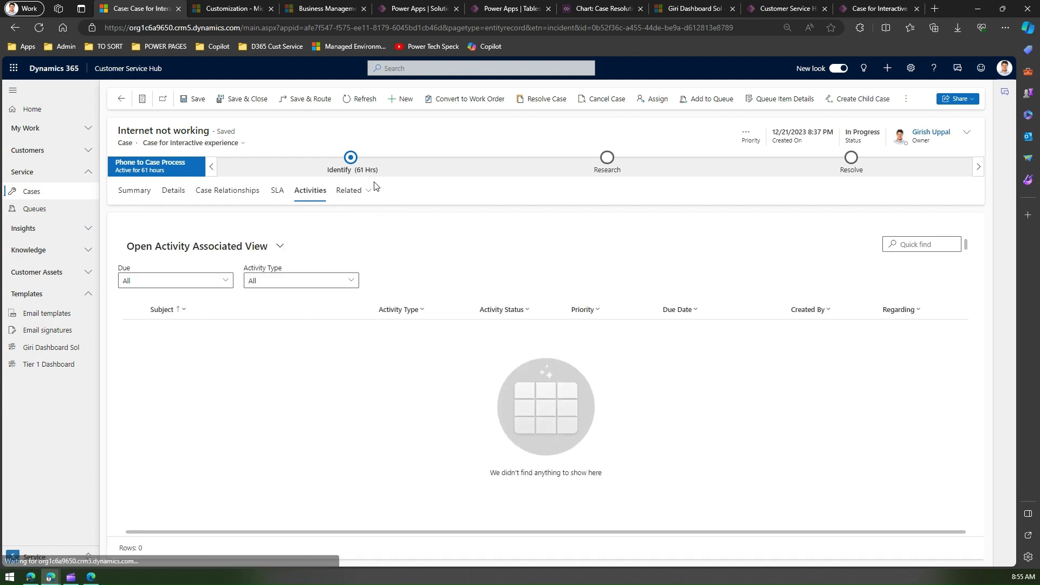
{"action": "left_click", "coordinate": [370, 192]}
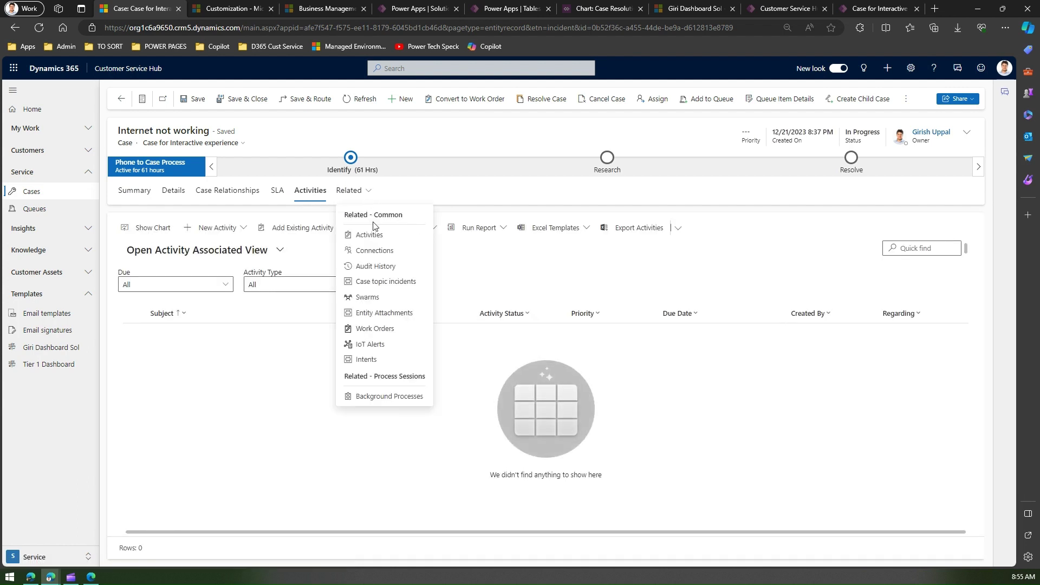
{"action": "left_click", "coordinate": [387, 362]}
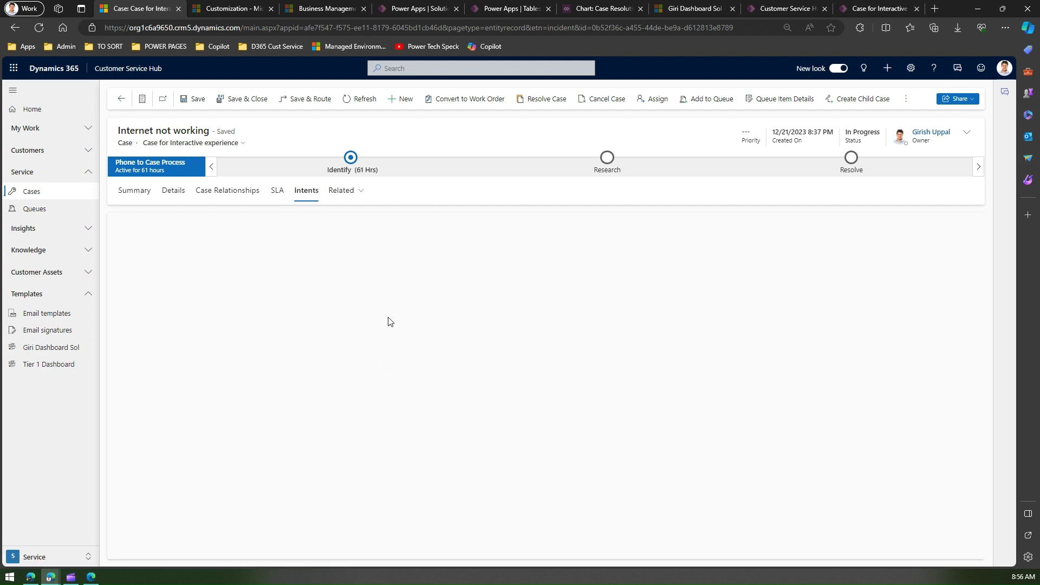
{"action": "left_click", "coordinate": [361, 190]}
{"action": "left_click", "coordinate": [379, 328]}
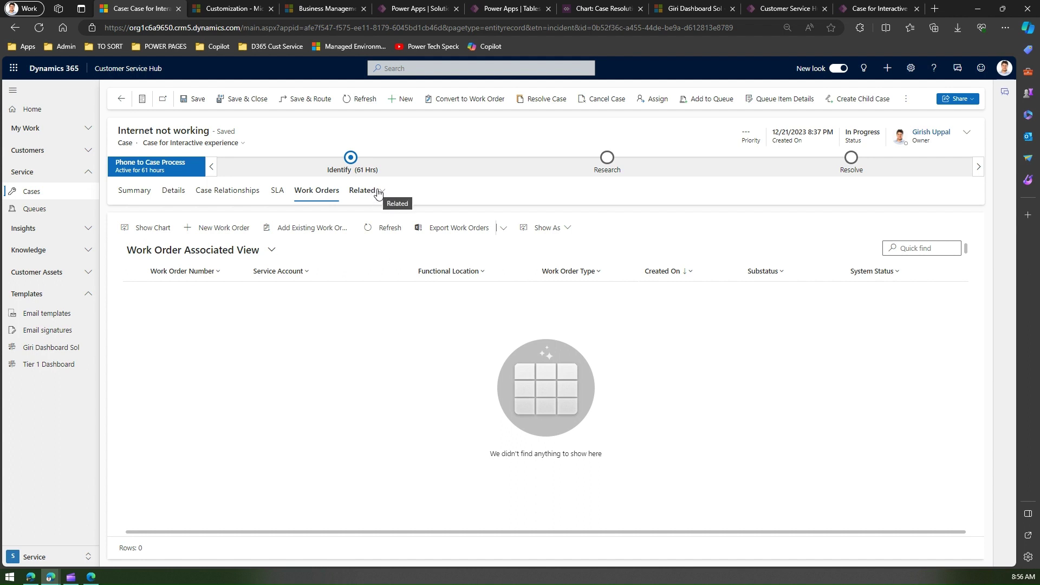
Reopen and close the Related record-types list a couple of times.
{"action": "left_click", "coordinate": [378, 193]}
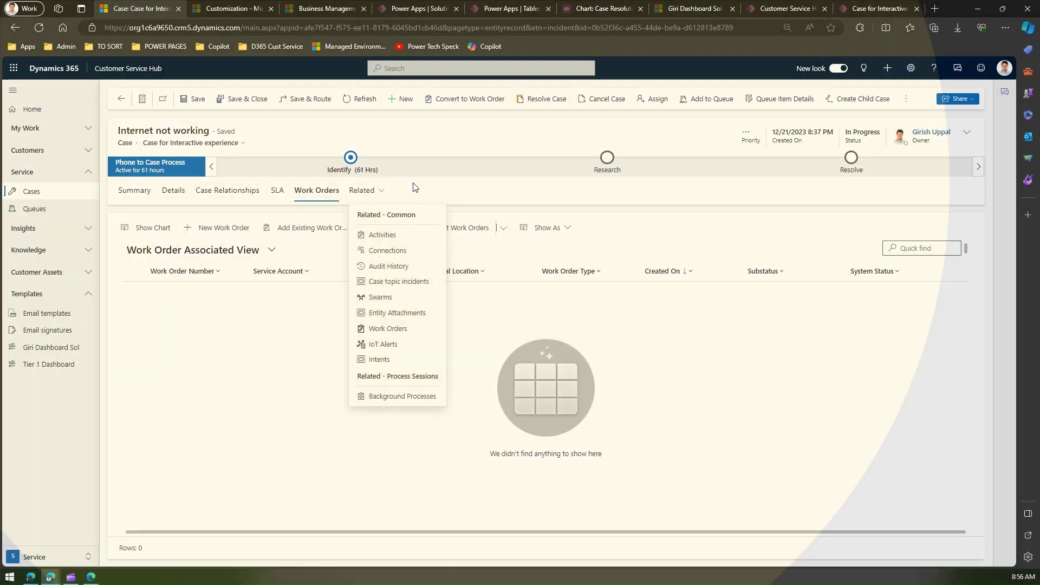
{"action": "left_click", "coordinate": [412, 186]}
{"action": "left_click", "coordinate": [382, 191]}
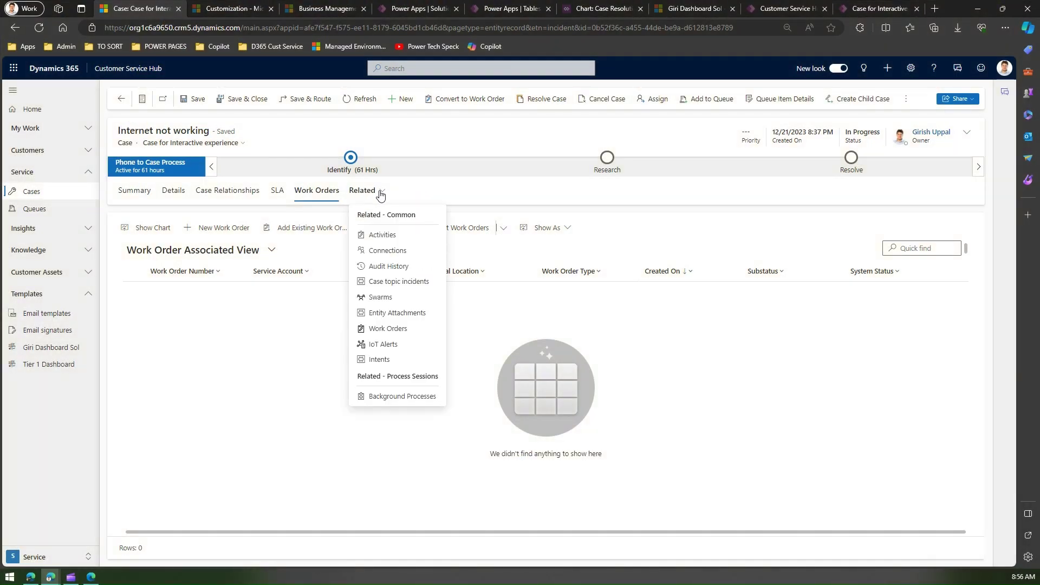
{"action": "left_click", "coordinate": [428, 192]}
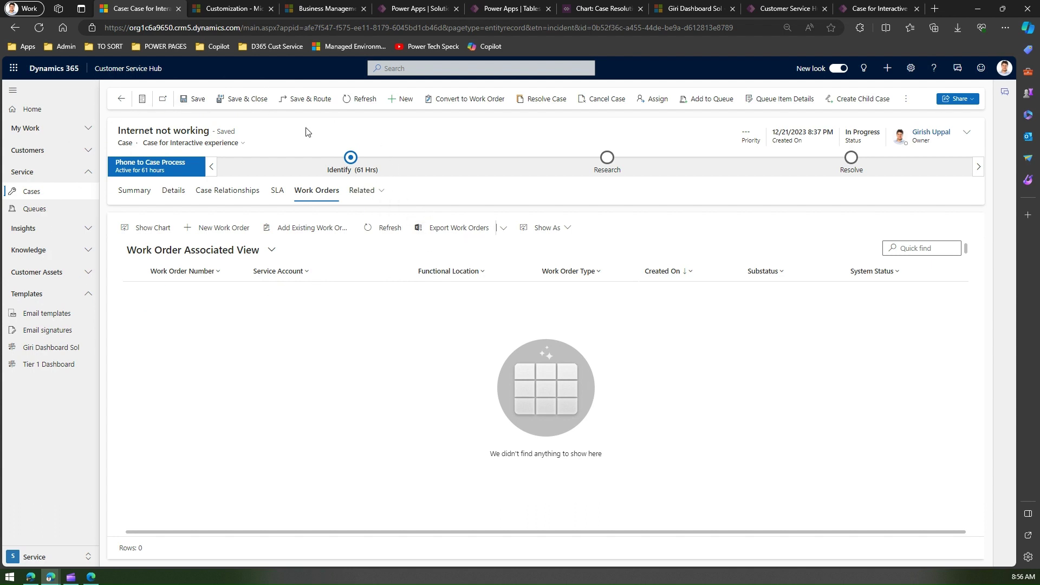
Open the app settings panel, then bring the Default Solution window forward and reposition it.
{"action": "left_click", "coordinate": [912, 71]}
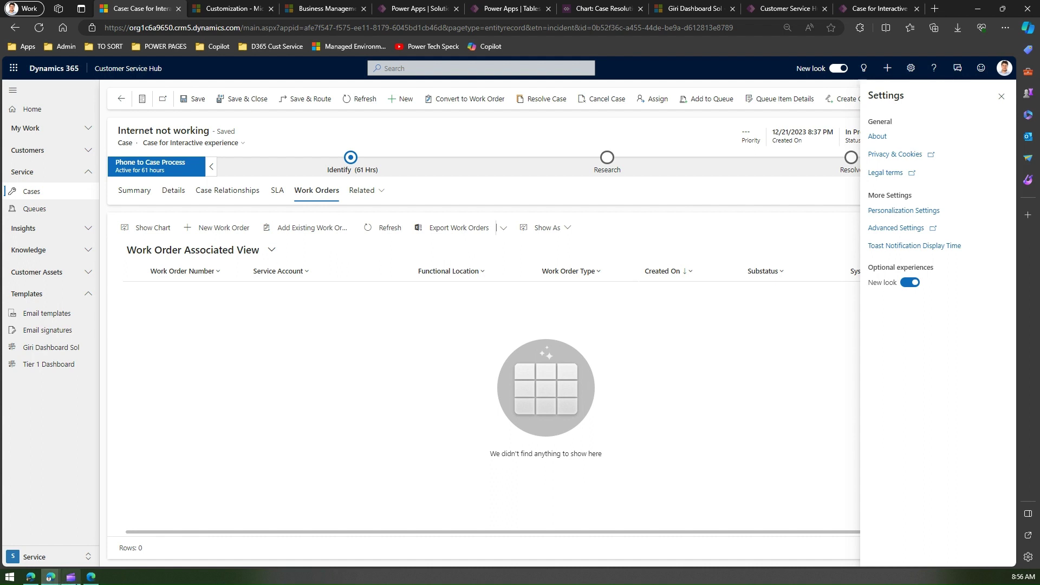
{"action": "left_click", "coordinate": [50, 577]}
{"action": "mouse_move", "coordinate": [50, 577]}
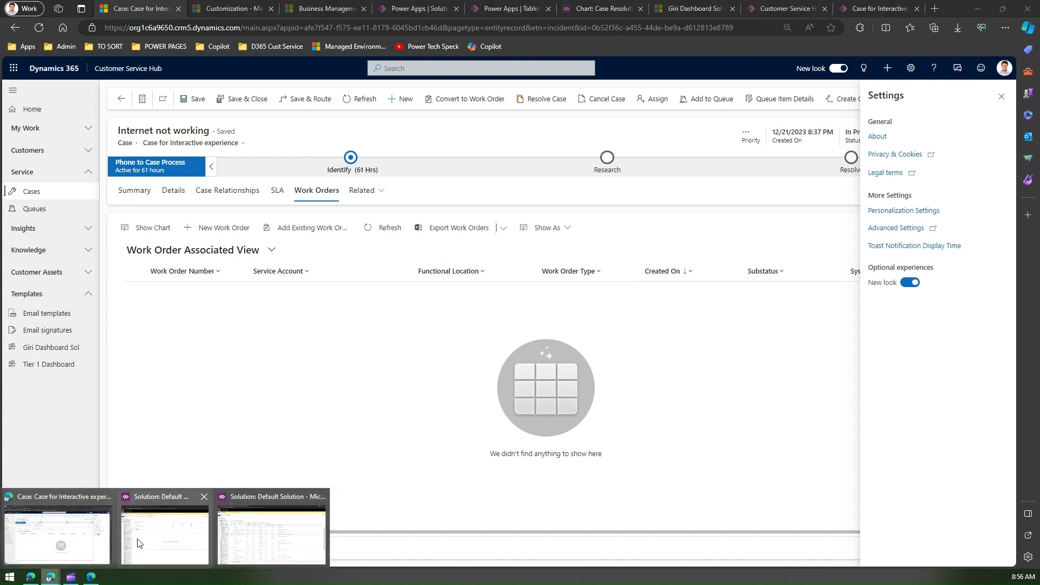
{"action": "left_click", "coordinate": [145, 546]}
{"action": "left_click_drag", "start_coordinate": [547, 178], "coordinate": [541, 81]}
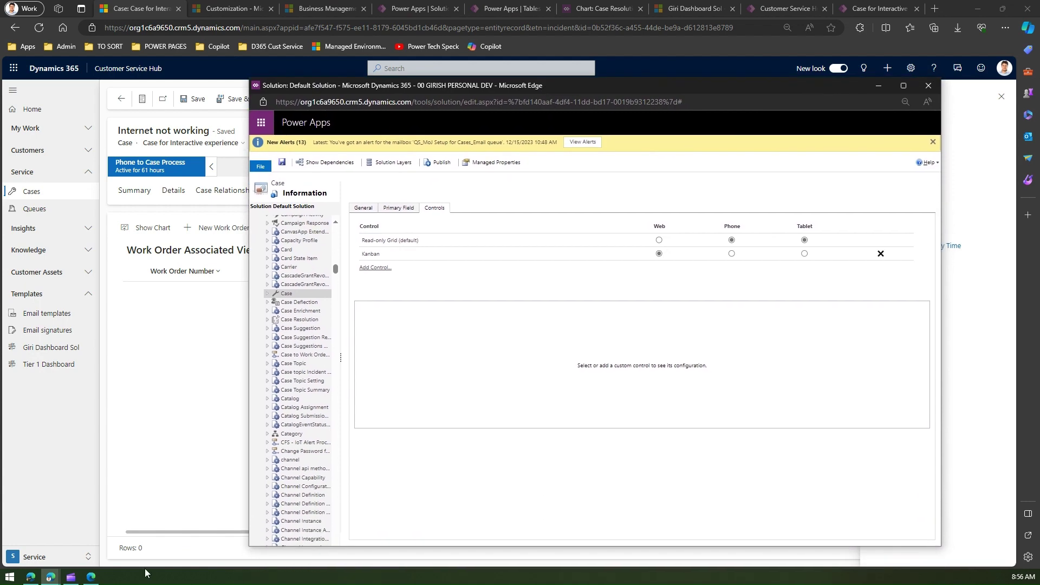
Return to the case window and go to Settings > Customizations.
{"action": "left_click", "coordinate": [51, 577]}
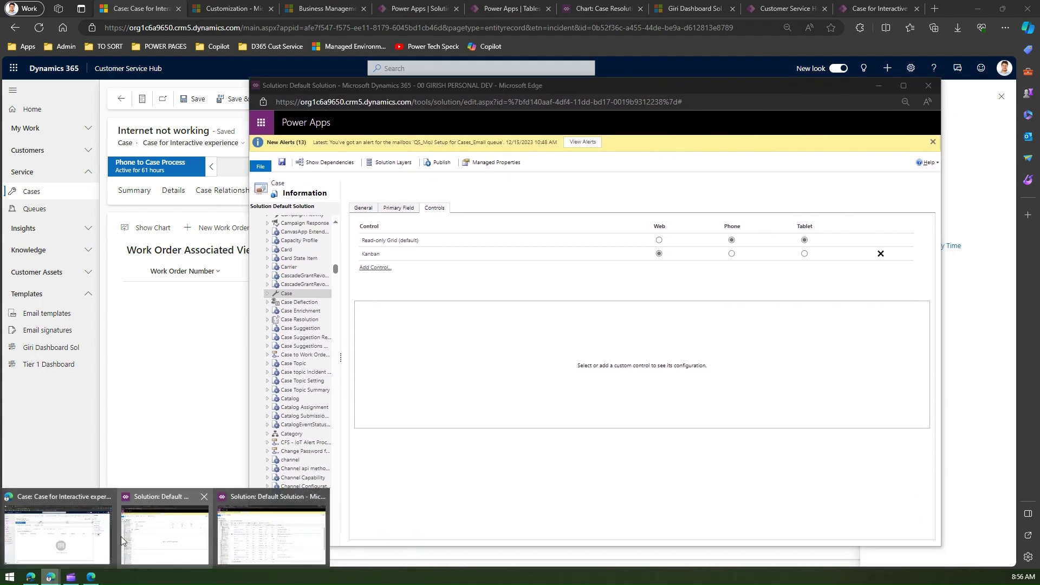
{"action": "mouse_move", "coordinate": [57, 535]}
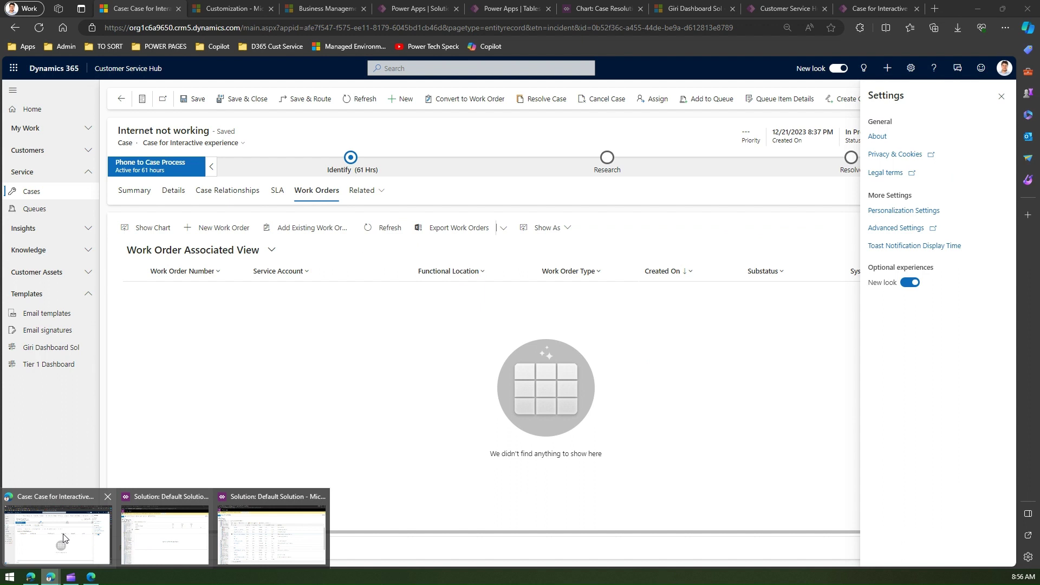
{"action": "left_click", "coordinate": [63, 537]}
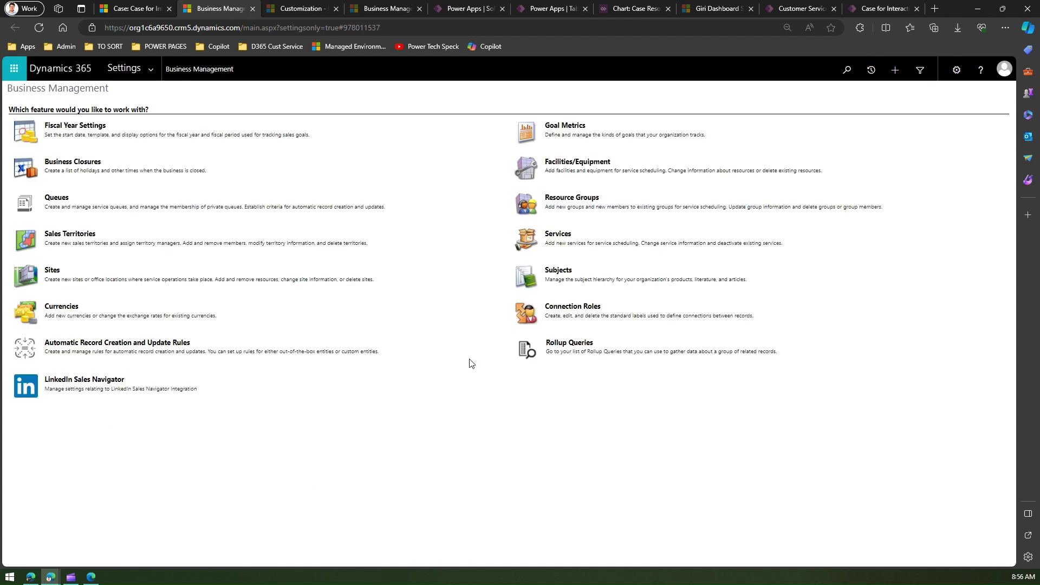
{"action": "left_click", "coordinate": [150, 70]}
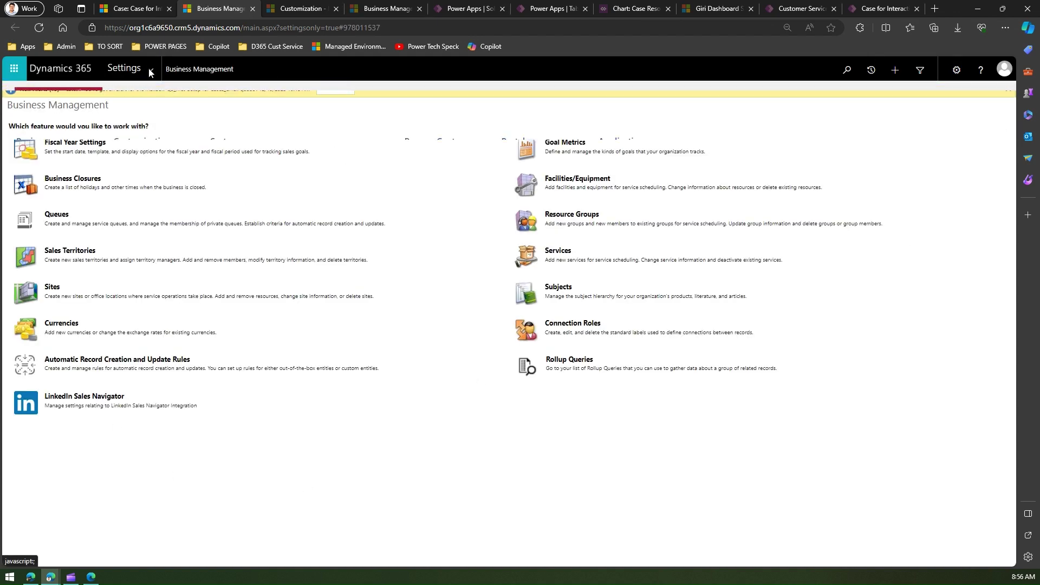
{"action": "left_click", "coordinate": [150, 163]}
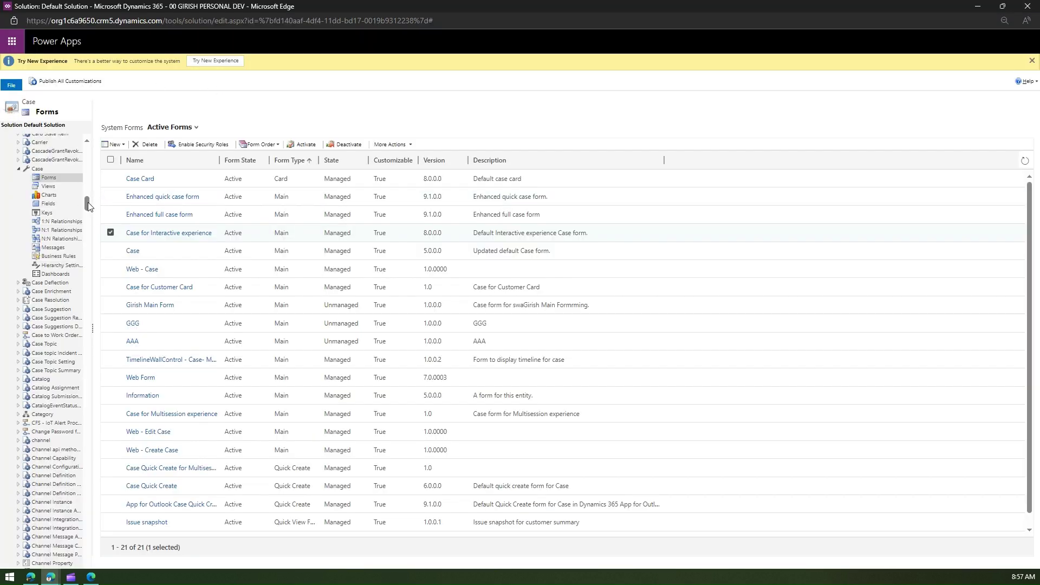
Expand the solution's Entities, select Case, and list its Forms.
{"action": "left_click_drag", "start_coordinate": [88, 204], "coordinate": [87, 138]}
{"action": "left_click", "coordinate": [10, 160]}
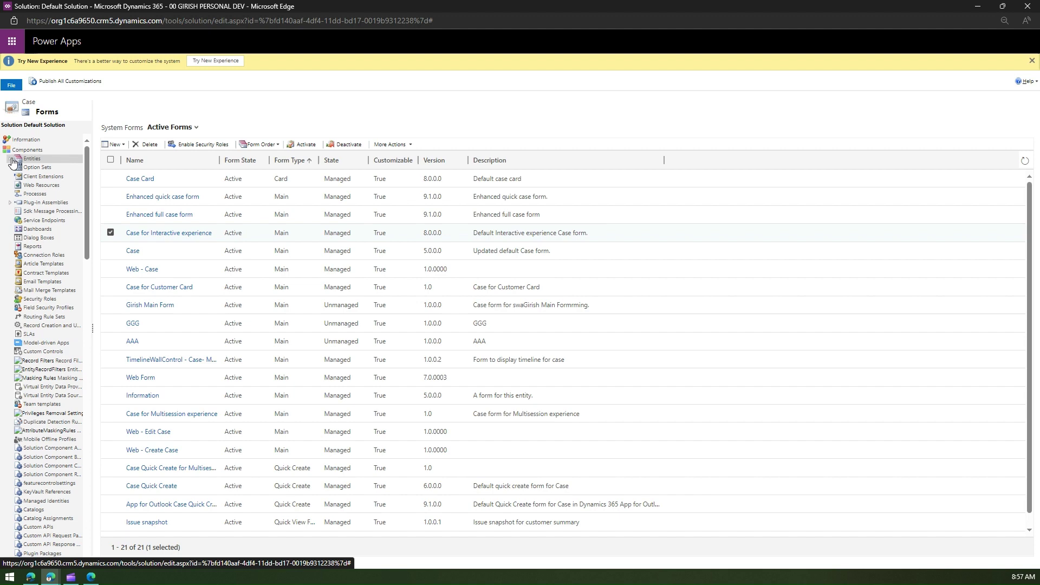
{"action": "left_click", "coordinate": [15, 160]}
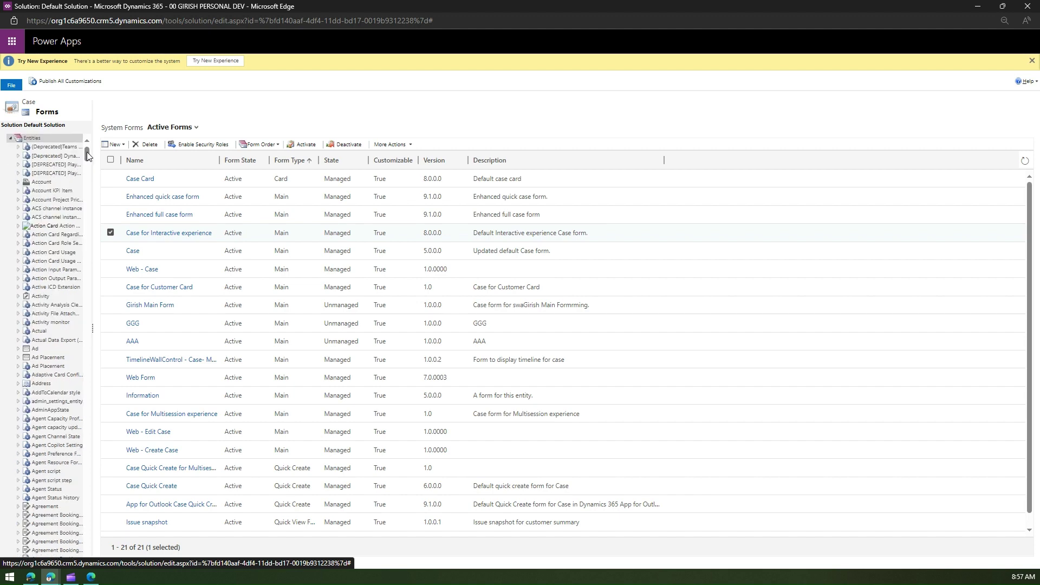
{"action": "left_click_drag", "start_coordinate": [86, 153], "coordinate": [90, 198]}
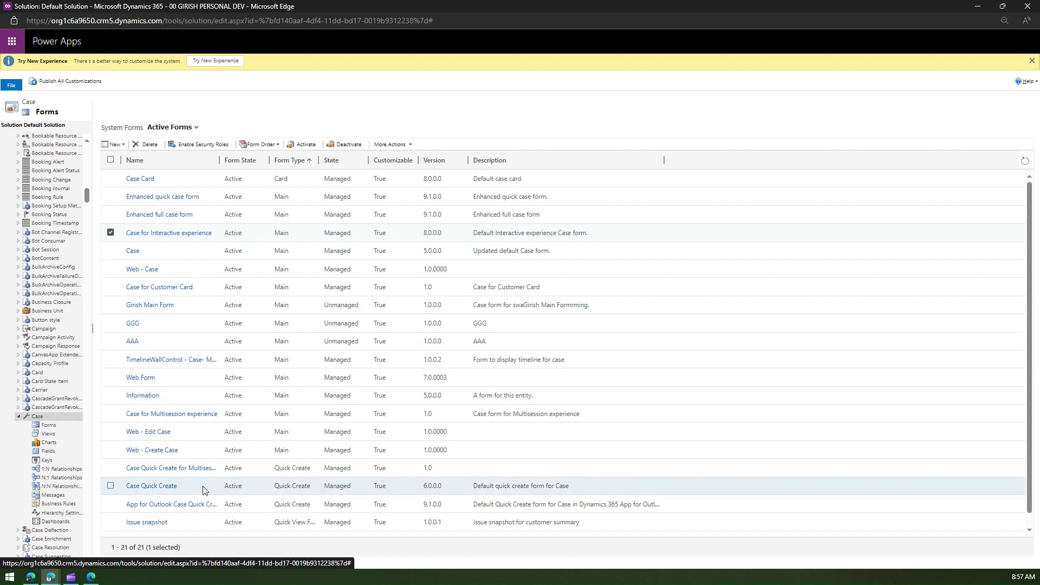
{"action": "left_click", "coordinate": [49, 426]}
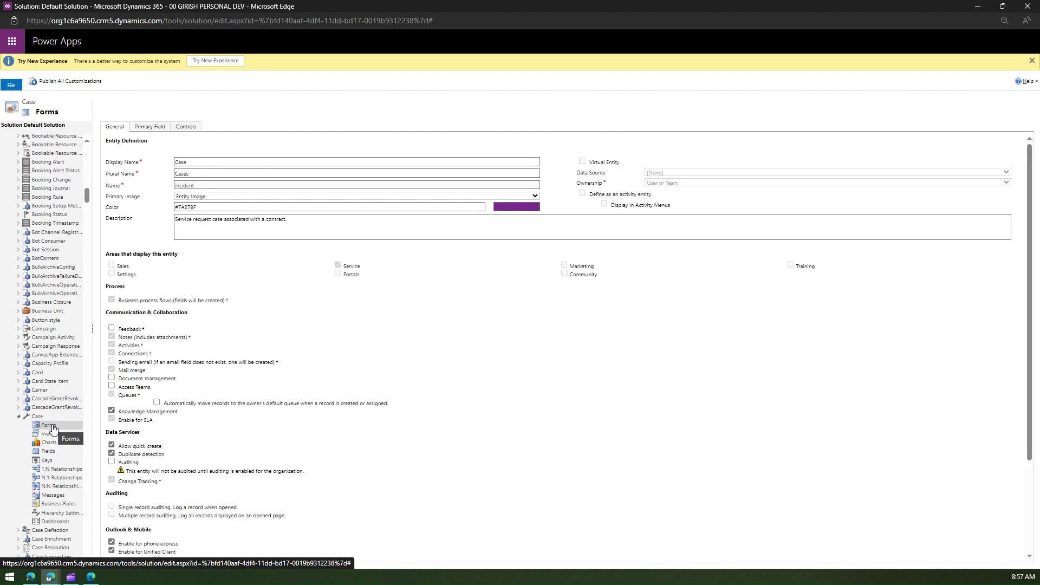
{"action": "left_click", "coordinate": [54, 425]}
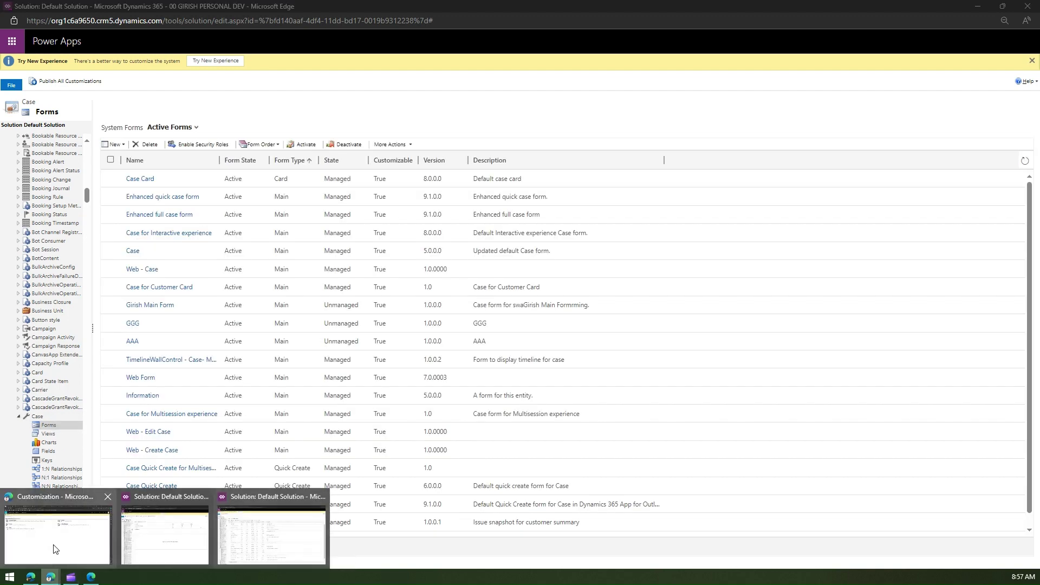
Glance at the Internet not working case record, then return to the Case forms list.
{"action": "left_click", "coordinate": [54, 550]}
{"action": "left_click", "coordinate": [133, 8]}
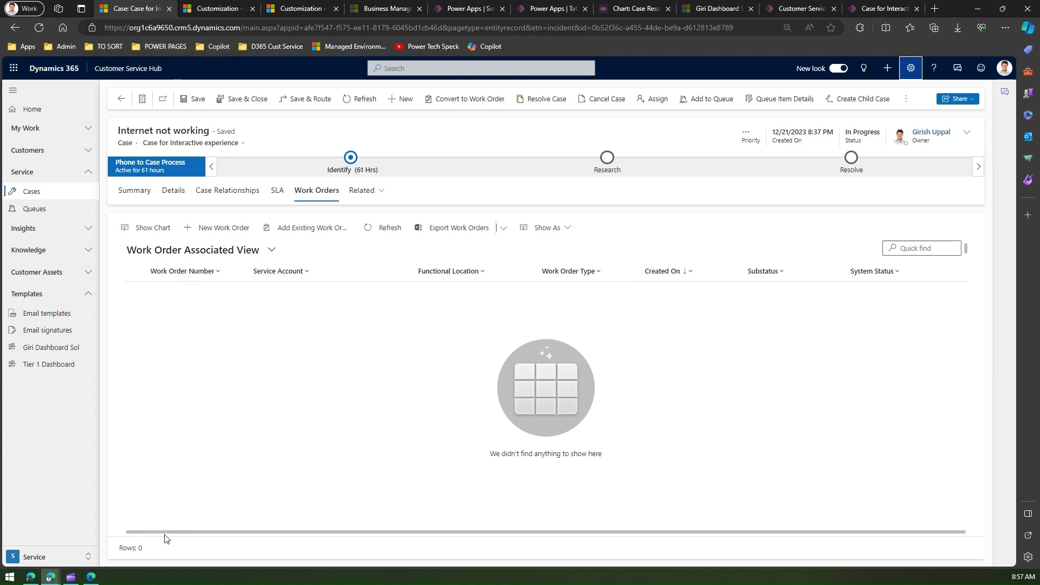
{"action": "mouse_move", "coordinate": [49, 577]}
{"action": "left_click", "coordinate": [266, 537]}
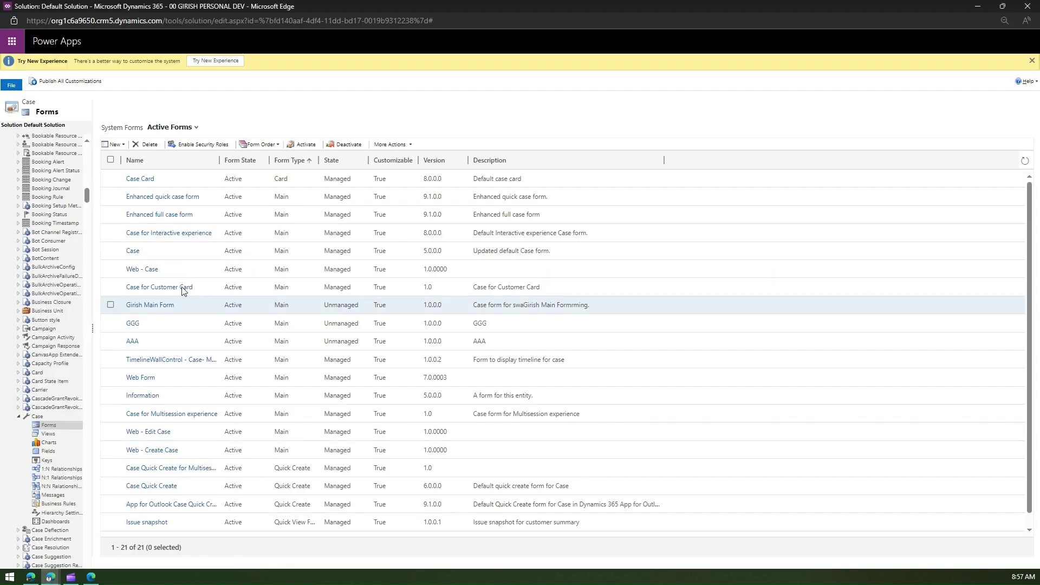
In Case for Interactive experience Form Properties, clear Show navigation items on the Display tab.
{"action": "left_click", "coordinate": [168, 234]}
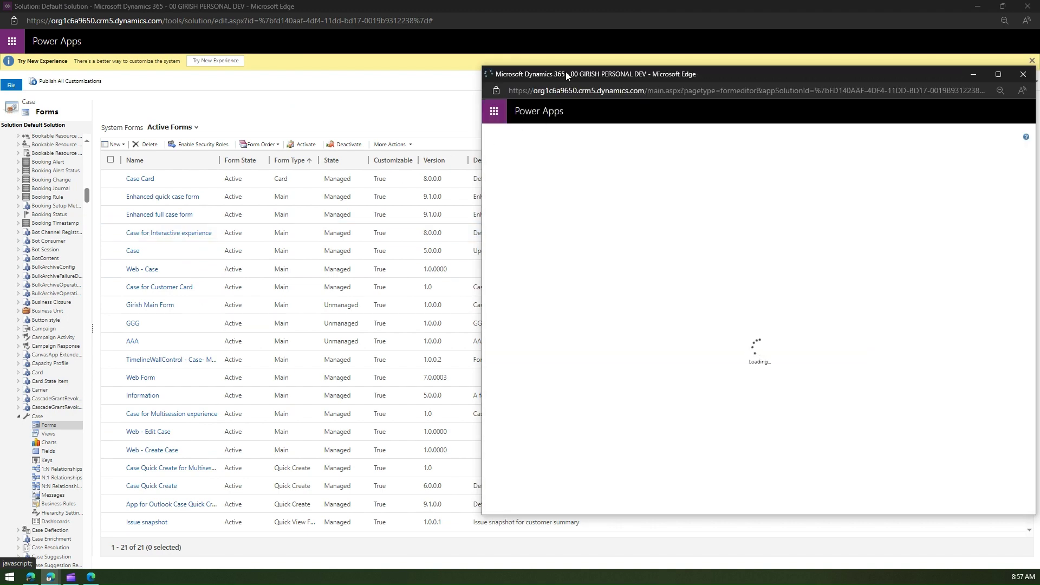
{"action": "left_click_drag", "start_coordinate": [562, 71], "coordinate": [251, 71]}
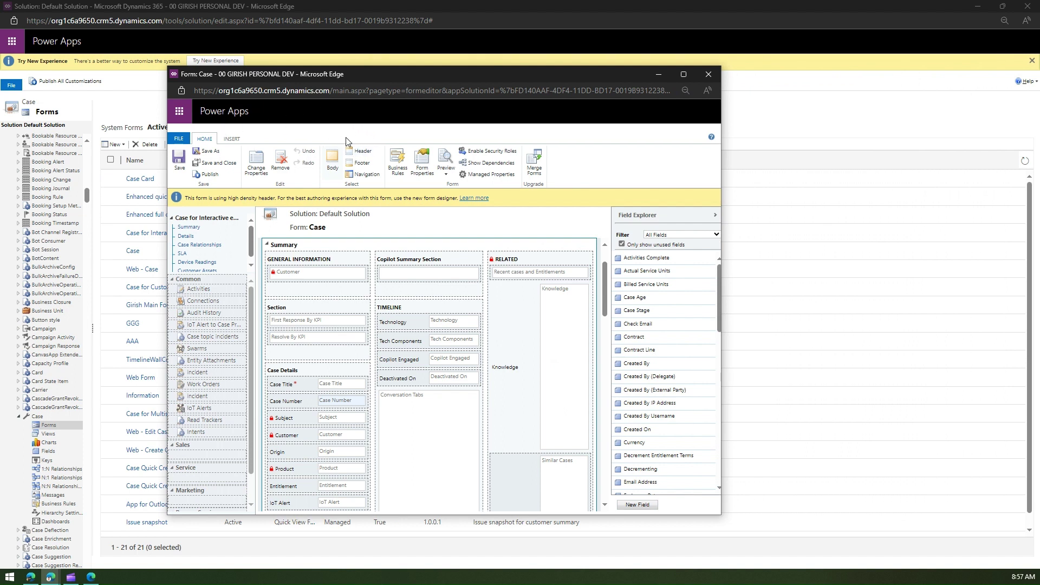
{"action": "left_click", "coordinate": [422, 159]}
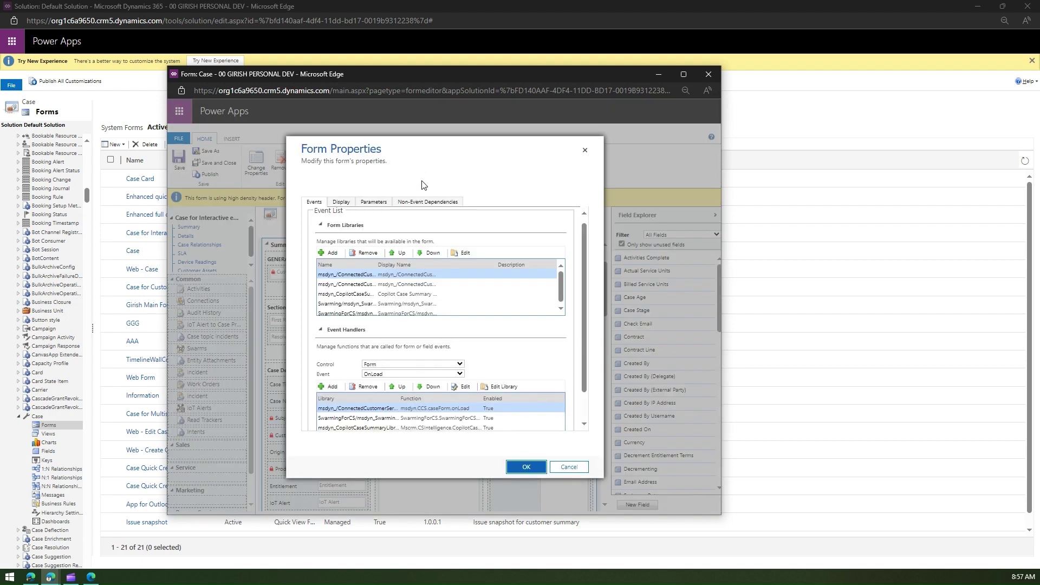
{"action": "left_click", "coordinate": [342, 204]}
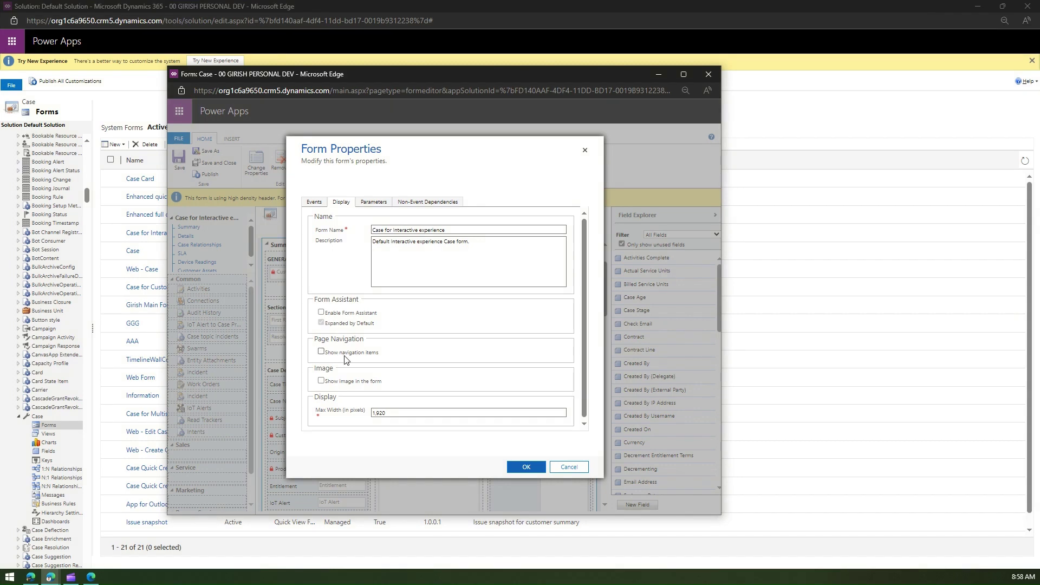
{"action": "left_click", "coordinate": [528, 467]}
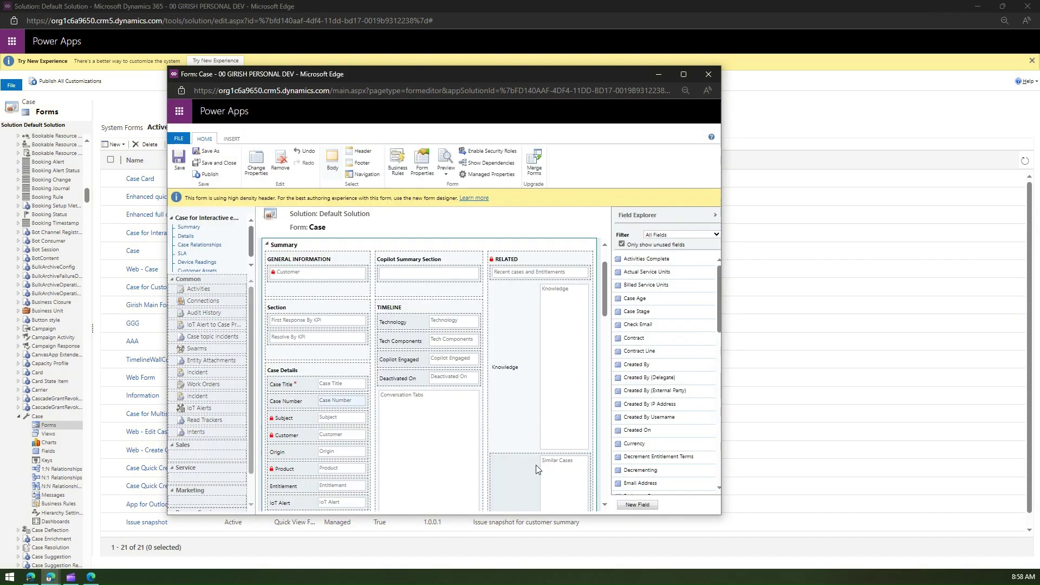
Save and publish the Case for Interactive experience form, then return to the Internet not working case window.
{"action": "left_click", "coordinate": [180, 160]}
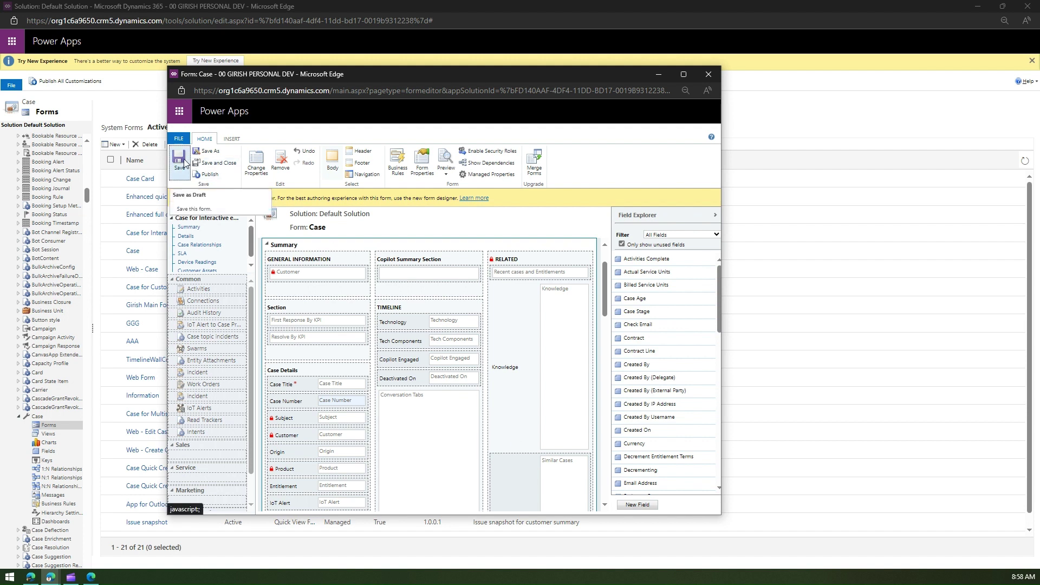
{"action": "left_click", "coordinate": [206, 176]}
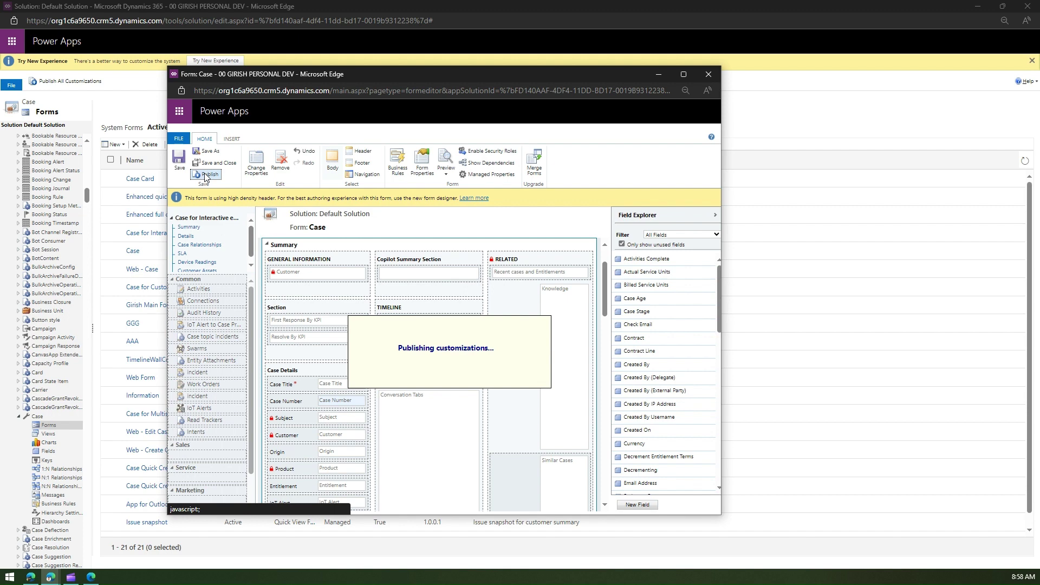
{"action": "left_click", "coordinate": [79, 83]}
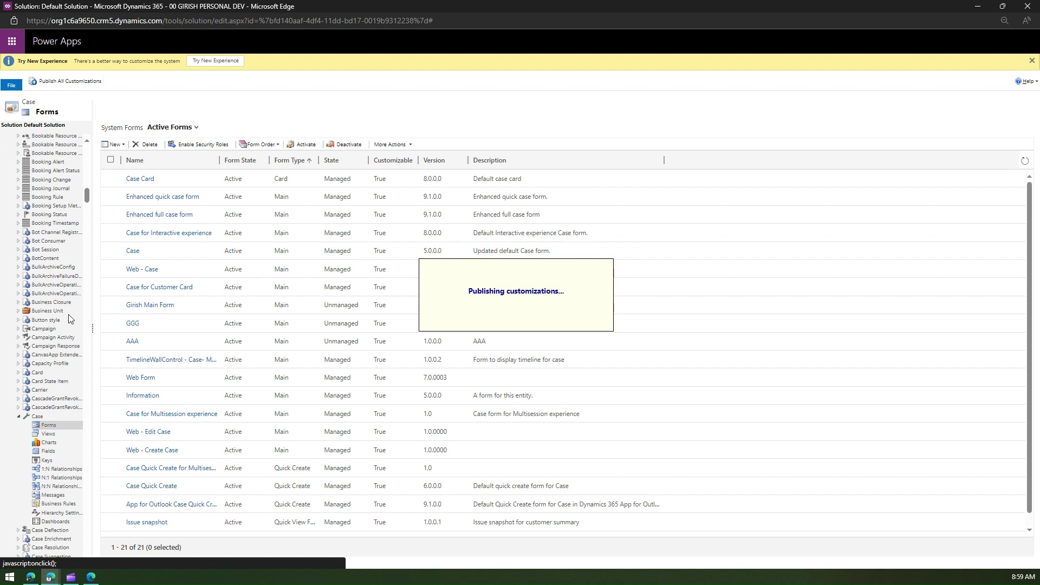
{"action": "mouse_move", "coordinate": [50, 577]}
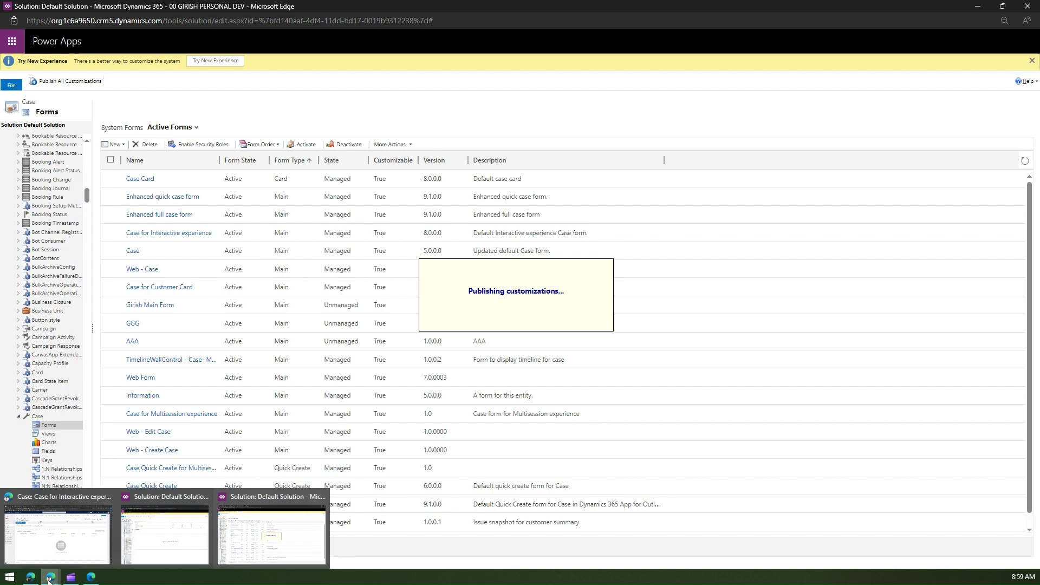
{"action": "left_click", "coordinate": [58, 528]}
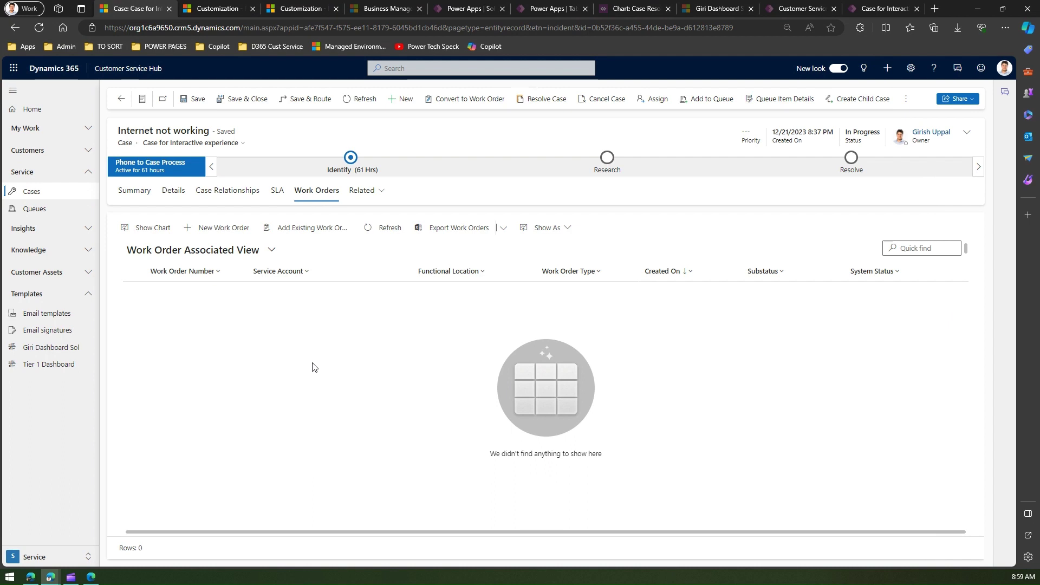
Refresh the Internet not working case page with F5 to confirm the Related tab is gone.
{"action": "key", "text": "F5"}
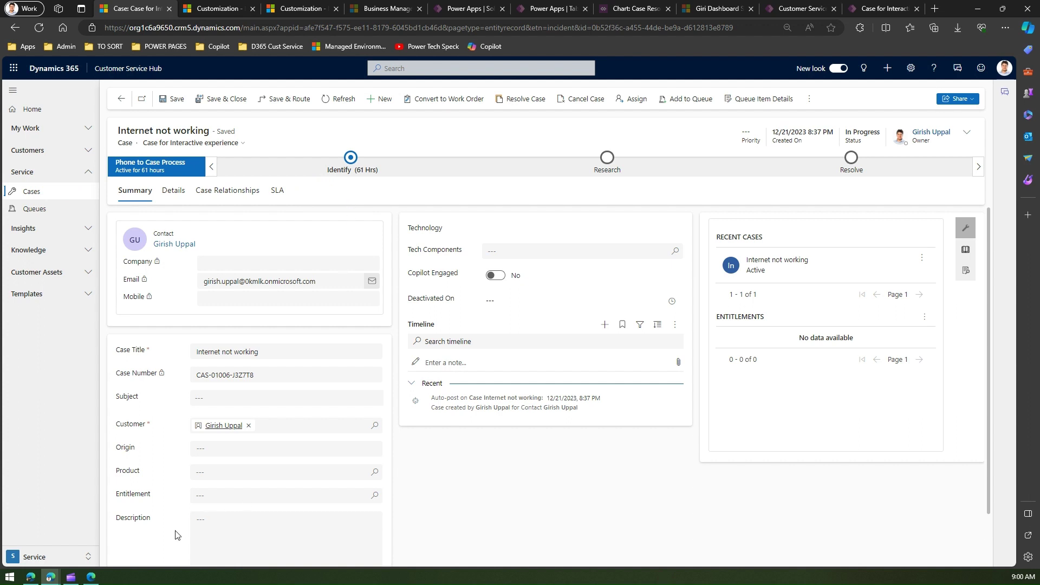
{"action": "mouse_move", "coordinate": [50, 577]}
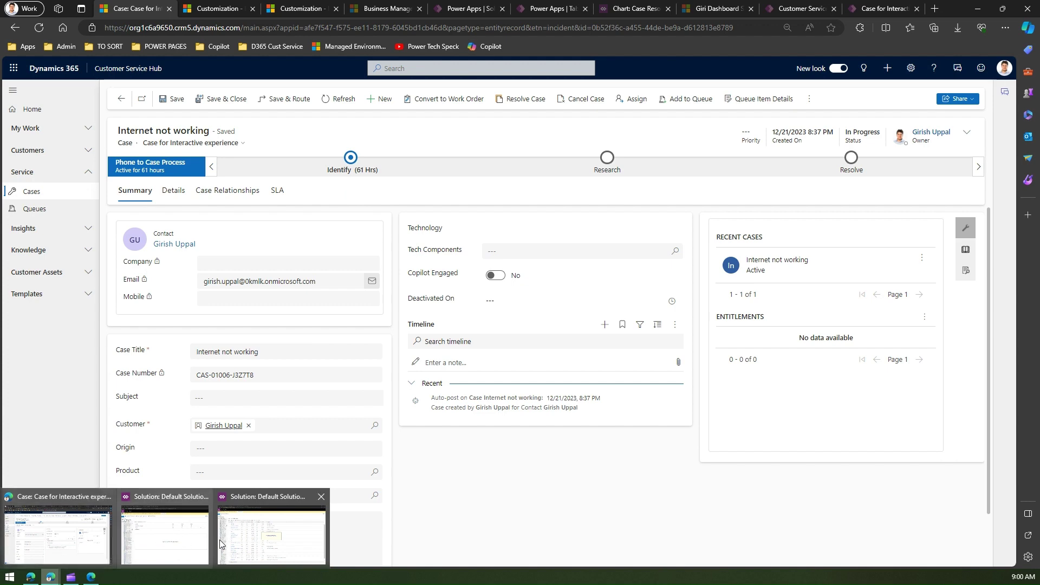
{"action": "left_click", "coordinate": [253, 537]}
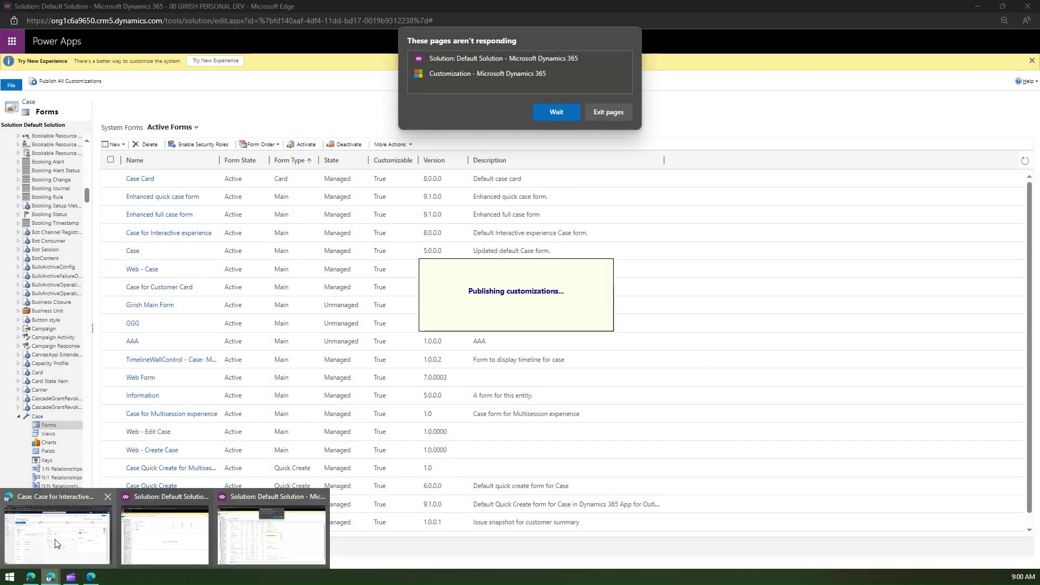
{"action": "mouse_move", "coordinate": [50, 577]}
{"action": "left_click", "coordinate": [57, 541]}
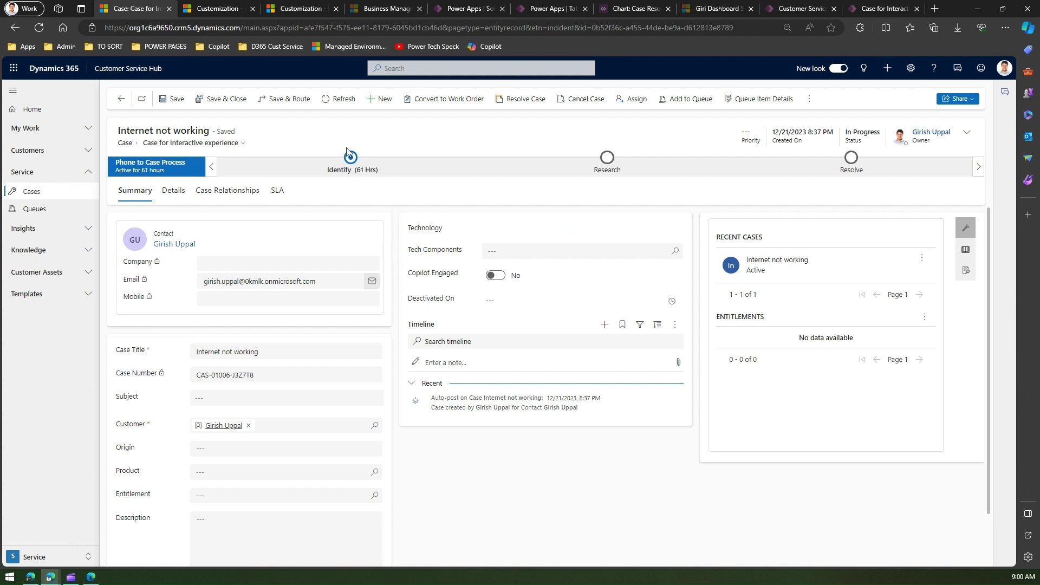